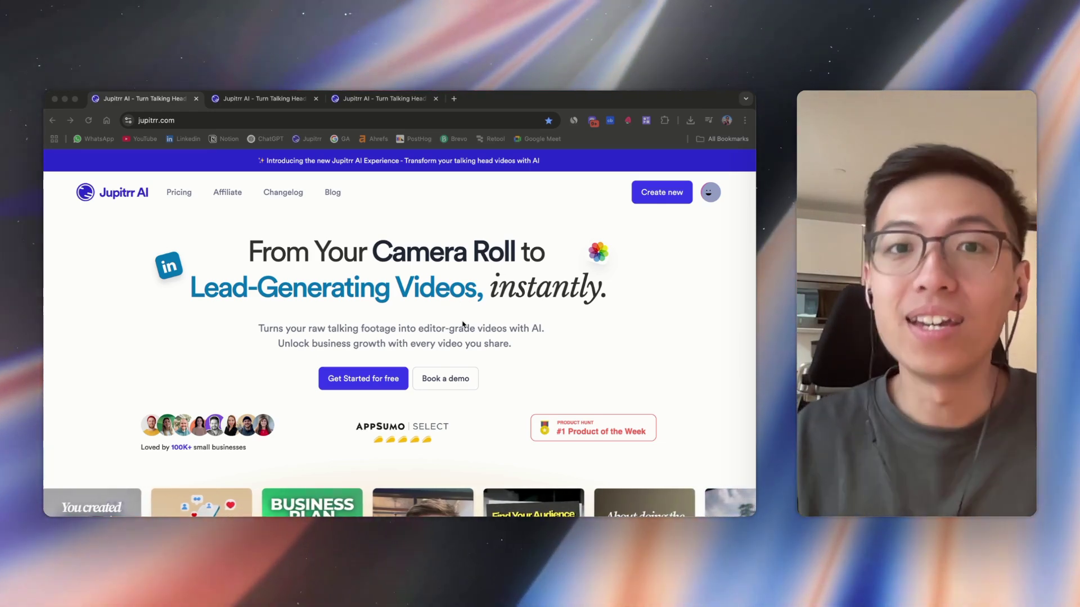
{"action": "scroll", "coordinate": [462, 323], "scroll_direction": "down", "scroll_amount": 3}
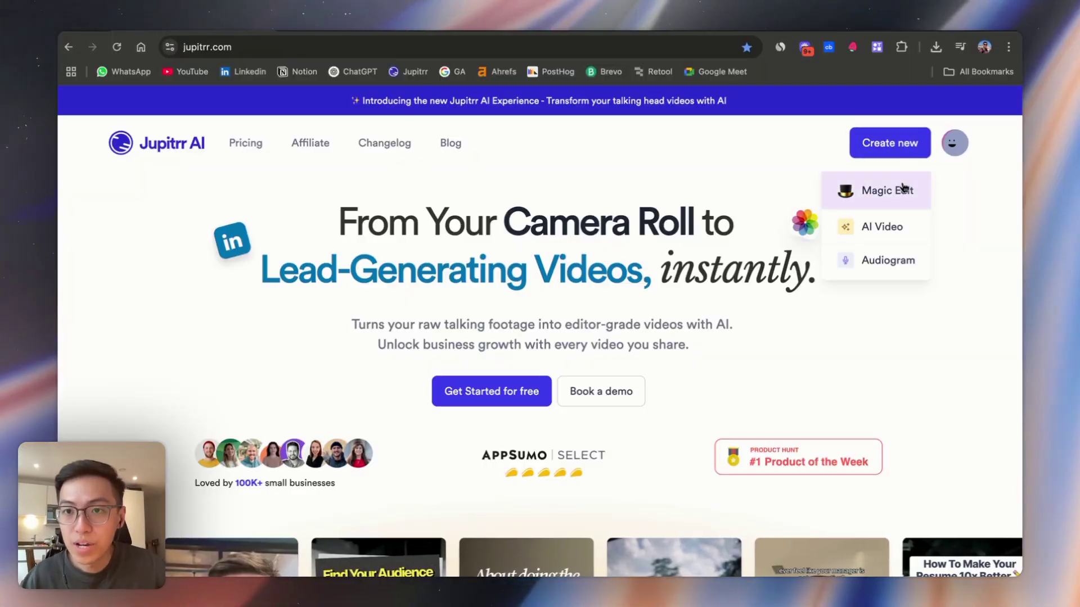
Start a new magic edit project and preview LV1 (raw).mov before uploading
{"action": "left_click", "coordinate": [896, 193]}
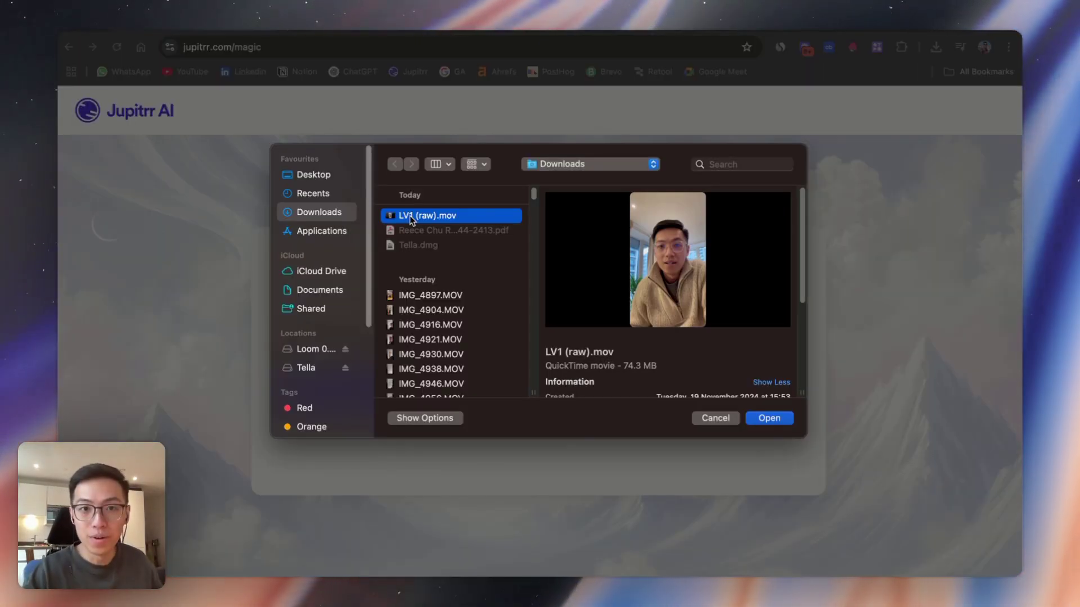
{"action": "key", "text": "space"}
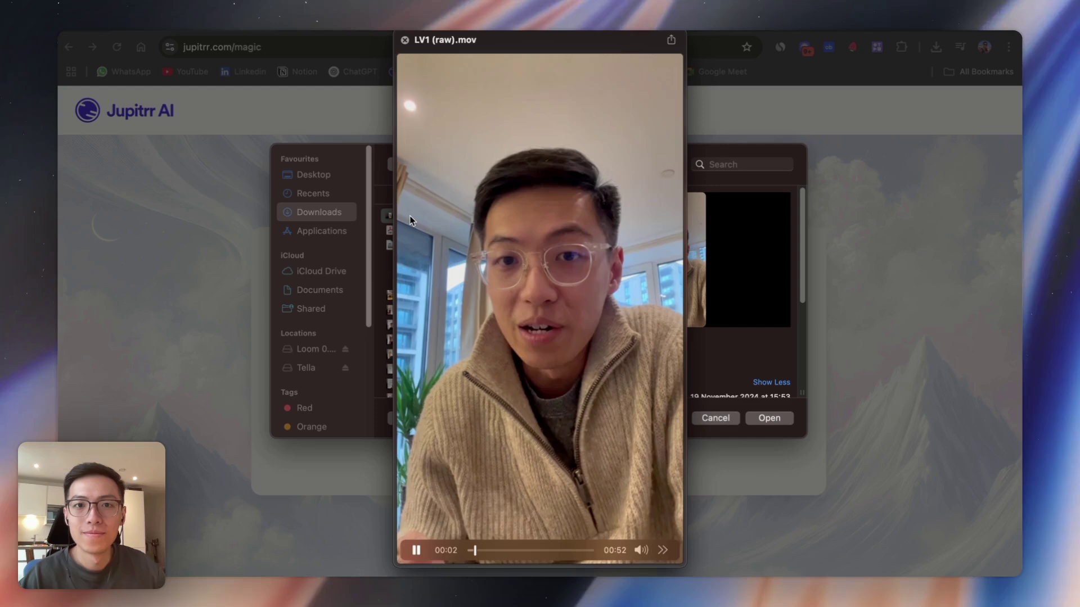
{"action": "key", "text": "space"}
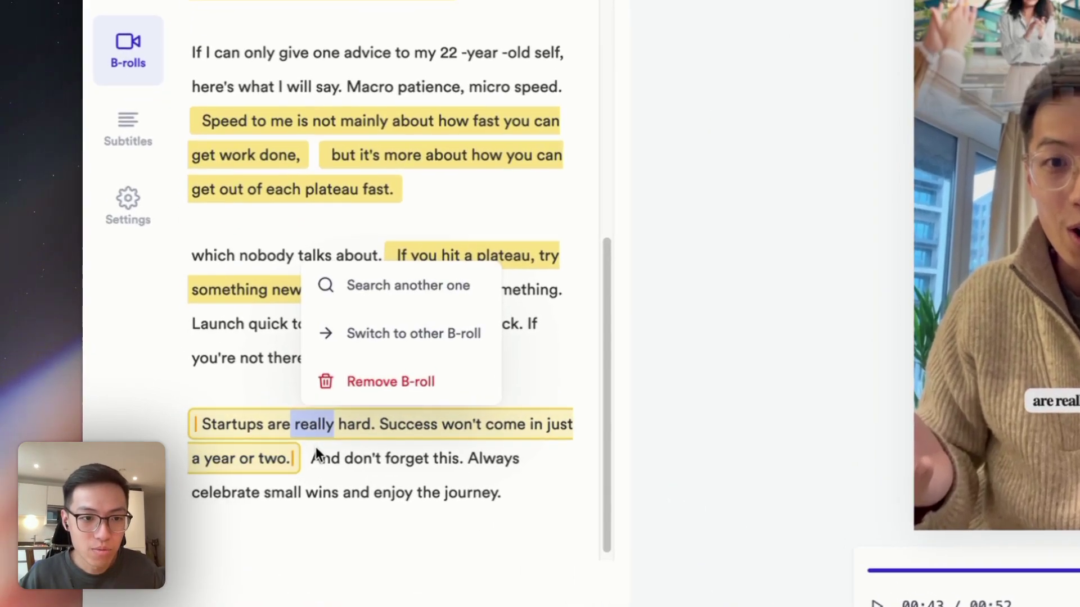
Replace the B-roll with the first web image result for 'elon musk celebrating'
{"action": "left_click", "coordinate": [292, 373]}
{"action": "type", "text": "elon musk"}
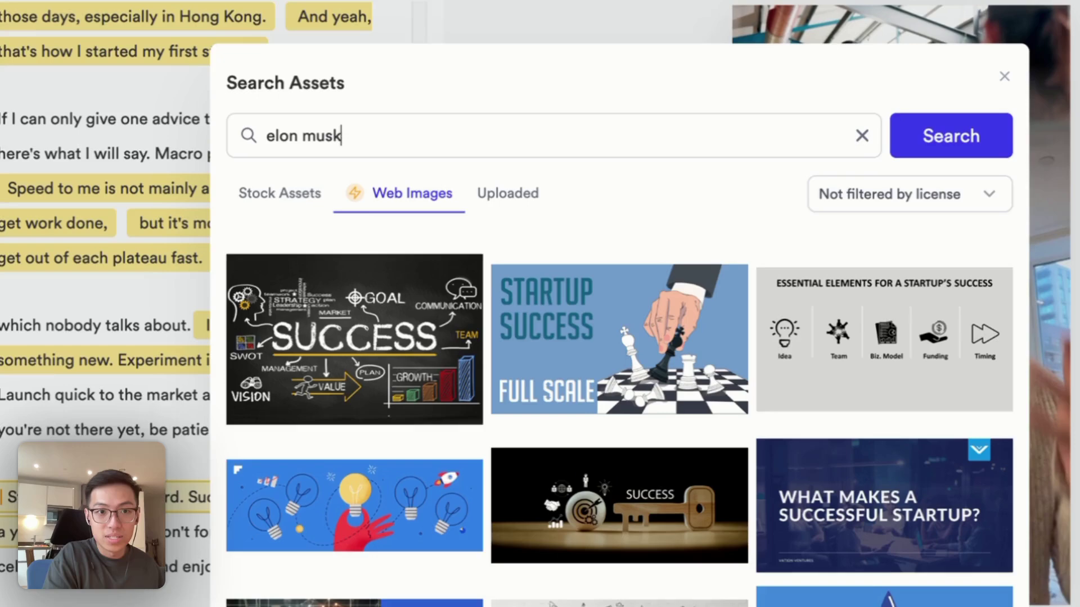
{"action": "type", "text": " celebrating"}
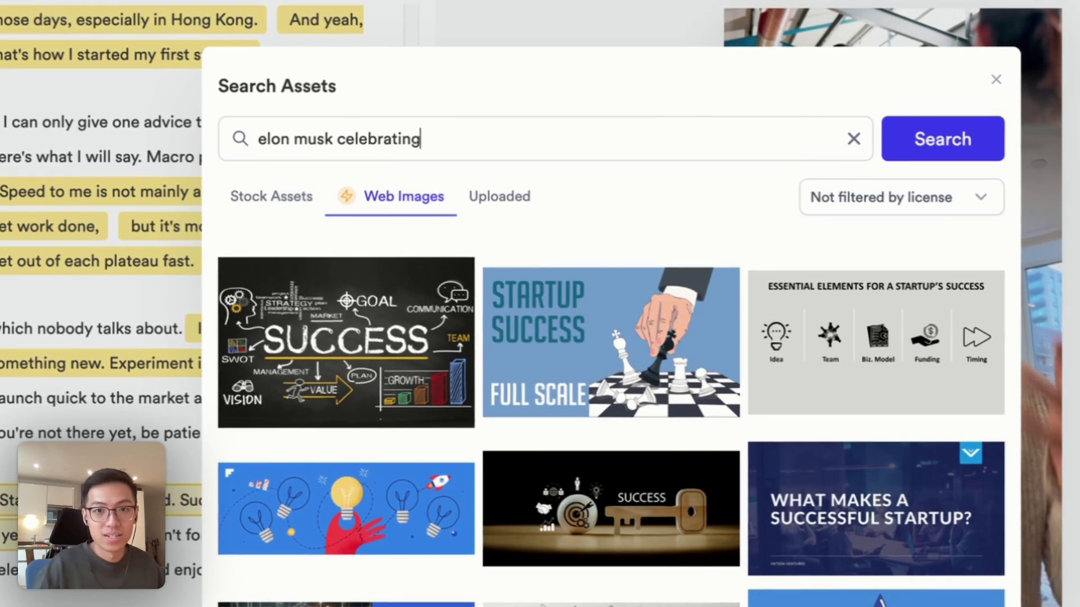
{"action": "key", "text": "Return"}
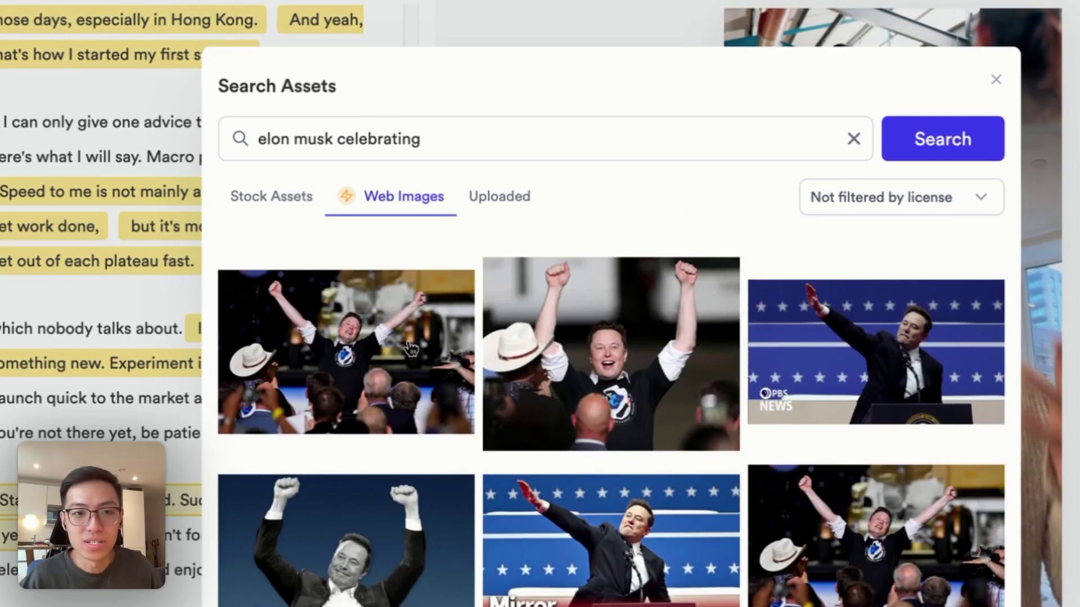
{"action": "left_click", "coordinate": [409, 350]}
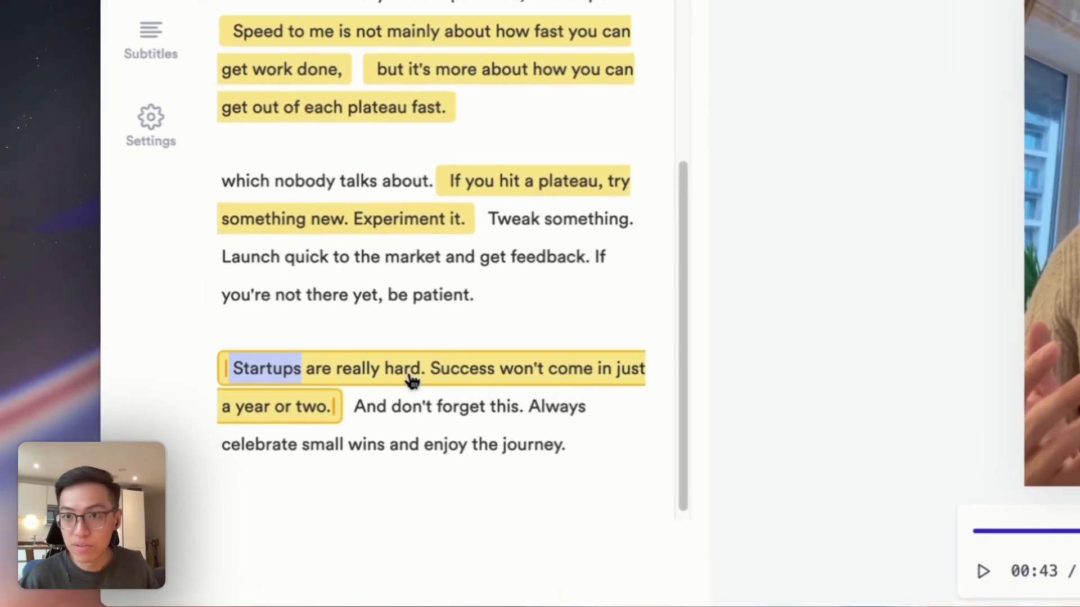
Trim the Startups B-roll to end after 'Success won't' and replay from 00:43
{"action": "left_click_drag", "start_coordinate": [314, 428], "coordinate": [381, 423]}
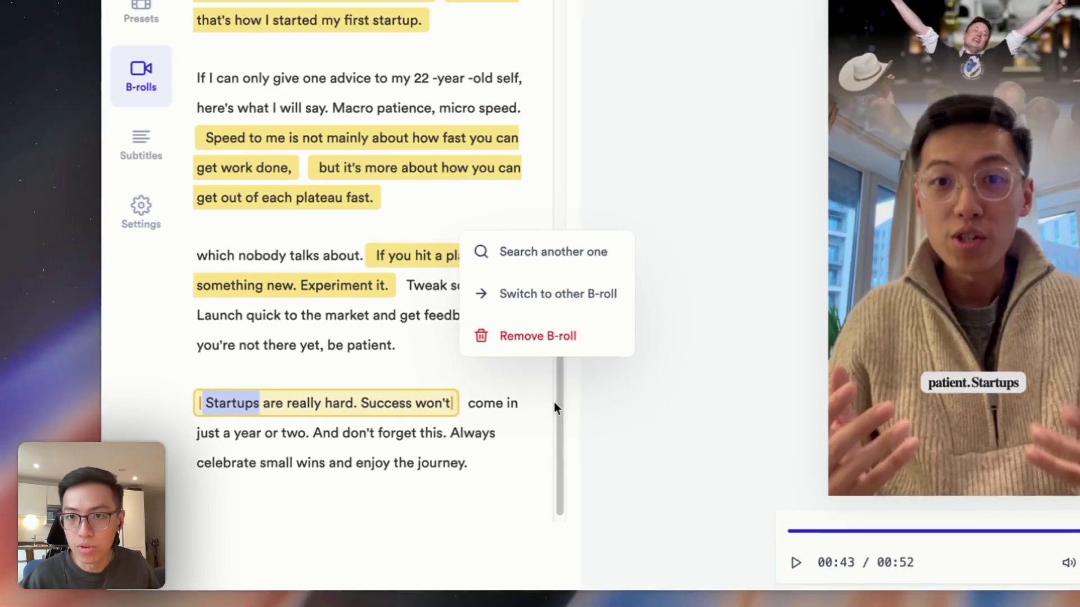
{"action": "left_click", "coordinate": [588, 500]}
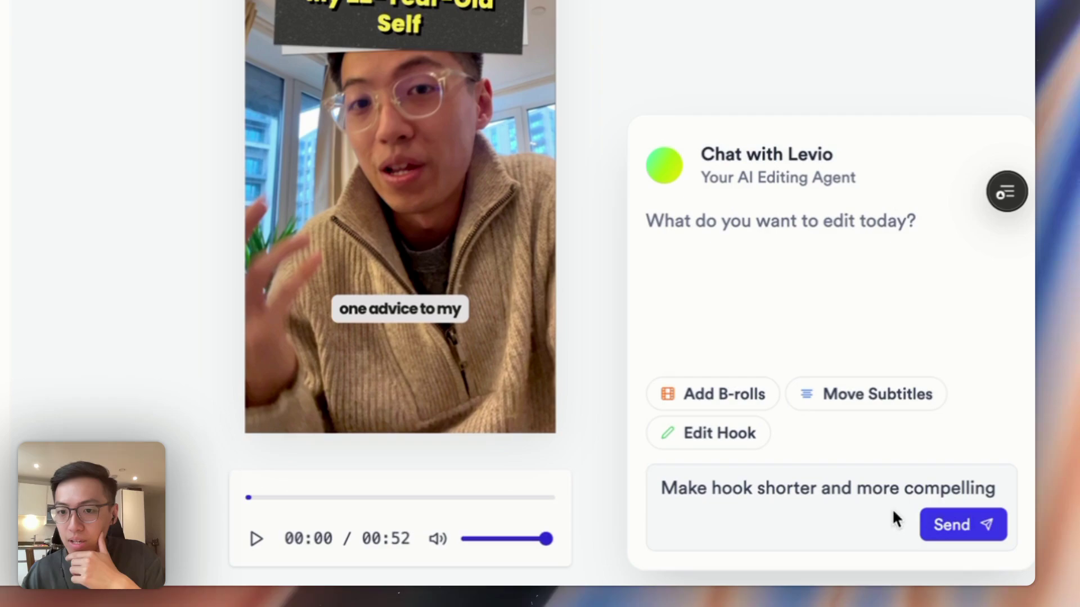
Send Levio the request 'Make hook shorter and more compelling'
{"action": "left_click", "coordinate": [963, 529]}
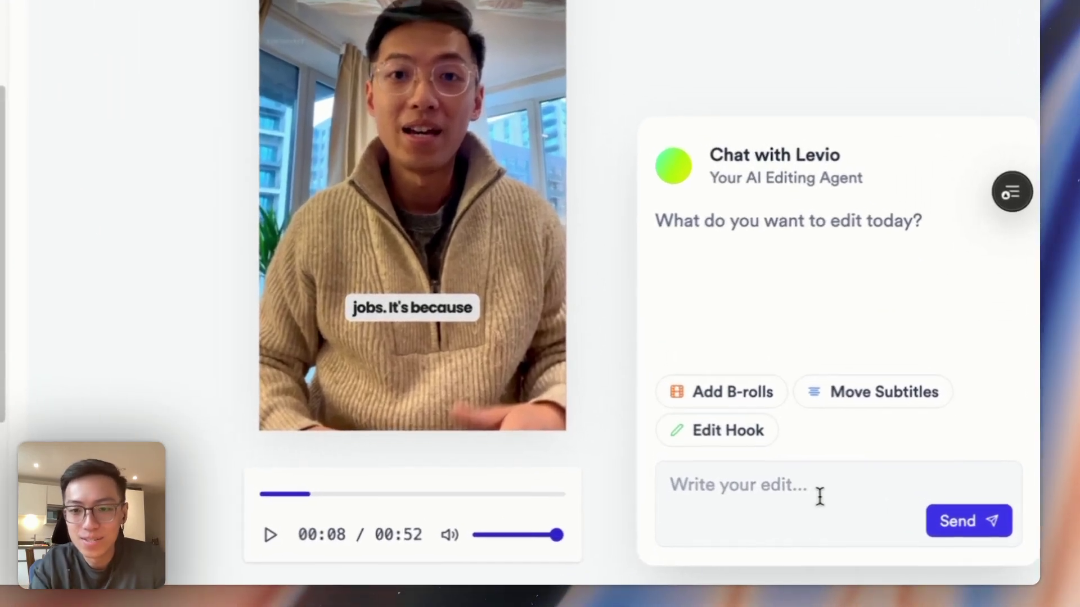
{"action": "type", "text": "change"}
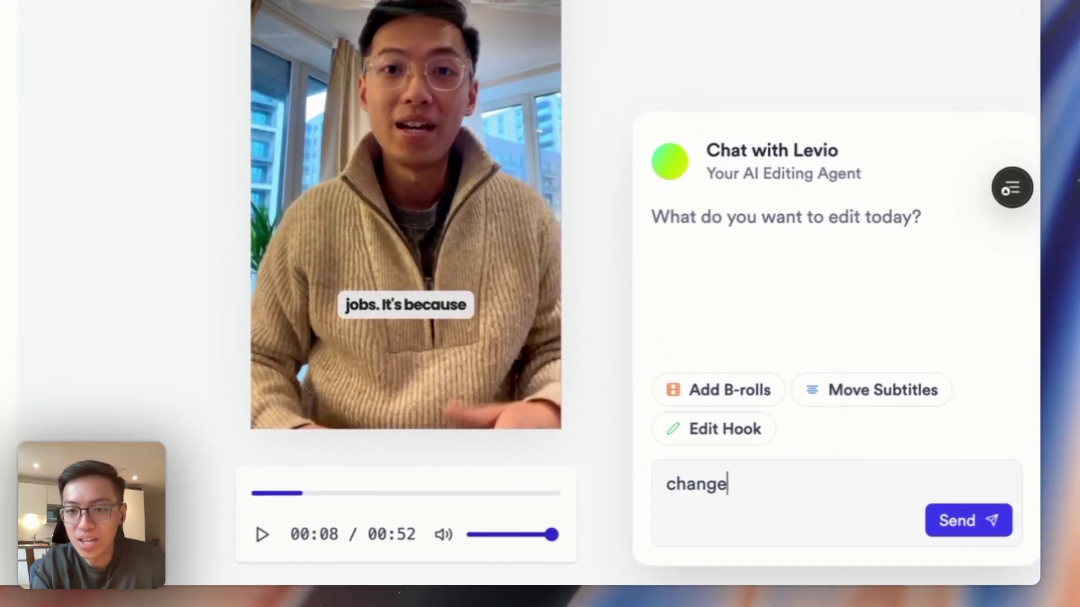
{"action": "type", "text": " the b-roll at 0:09"}
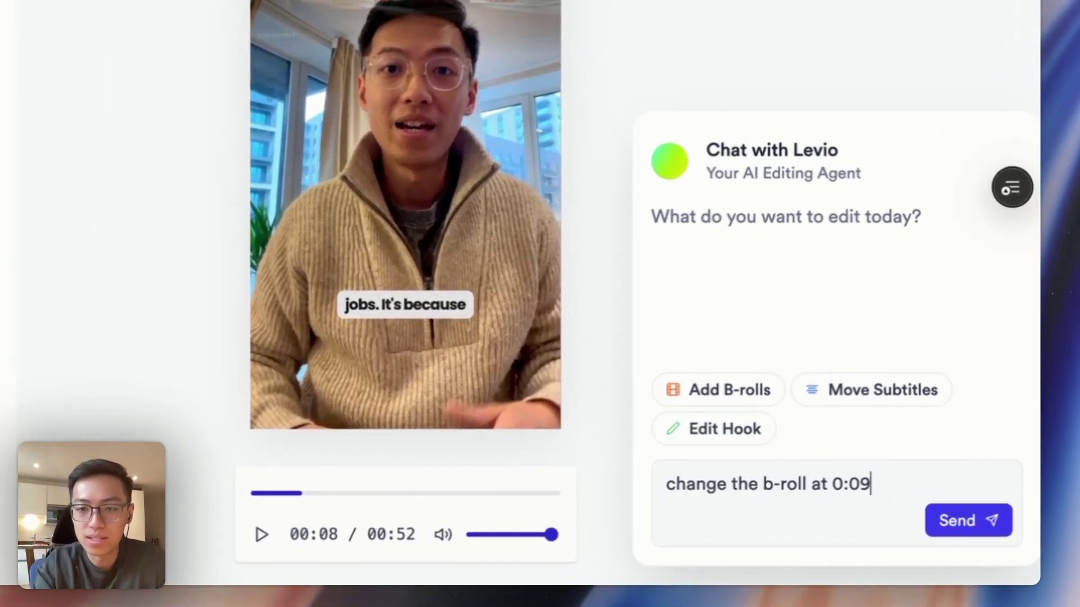
{"action": "type", "text": " into "}
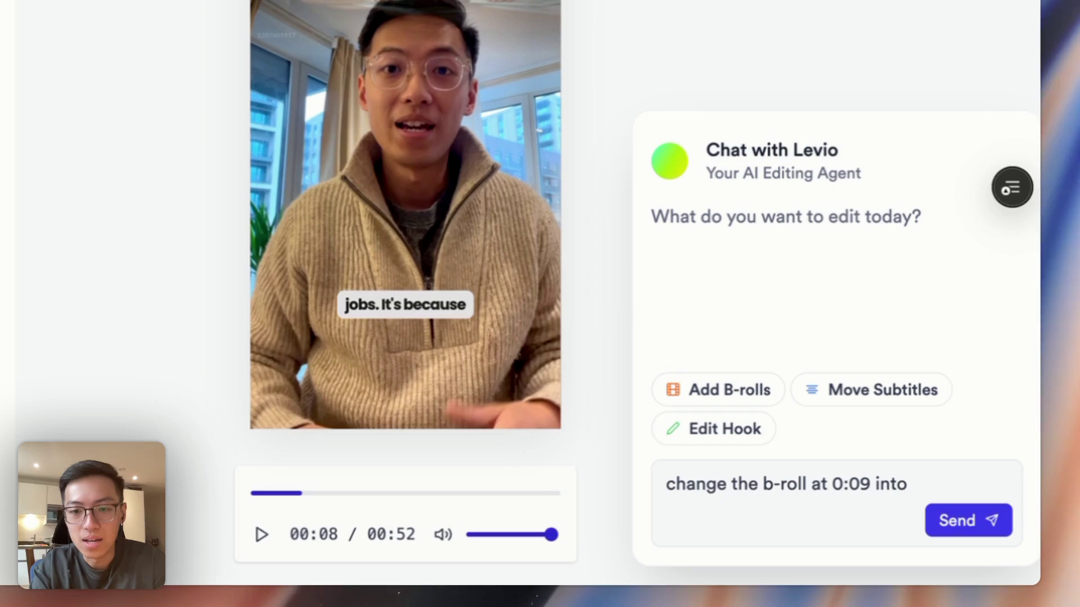
{"action": "type", "text": "sam altman"}
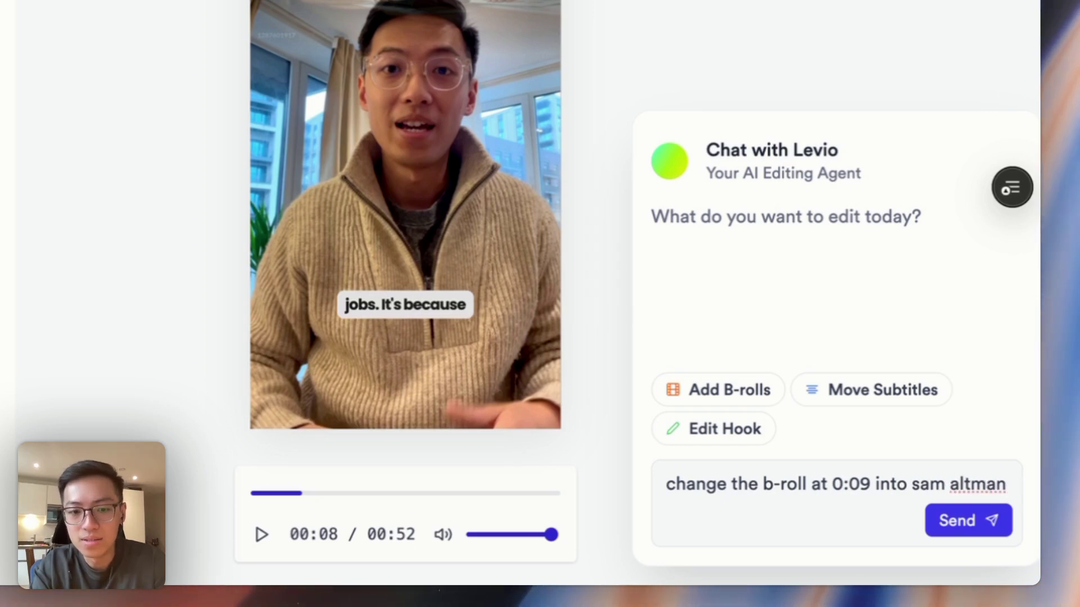
{"action": "type", "text": " talking on stage"}
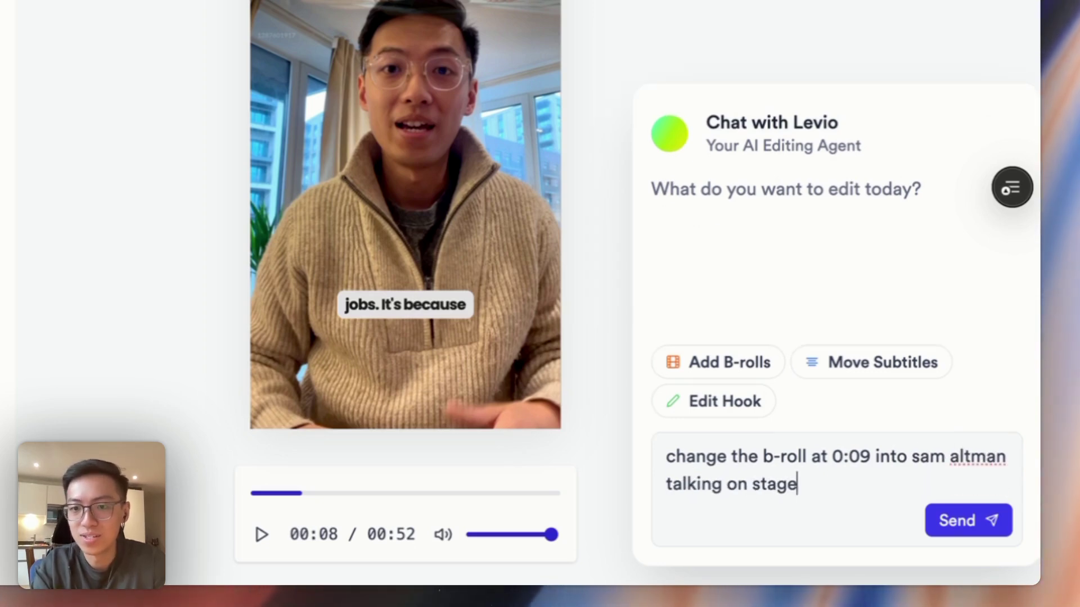
Ask Levio to change the 0:09 B-roll into Sam Altman talking on stage
{"action": "key", "text": "Return"}
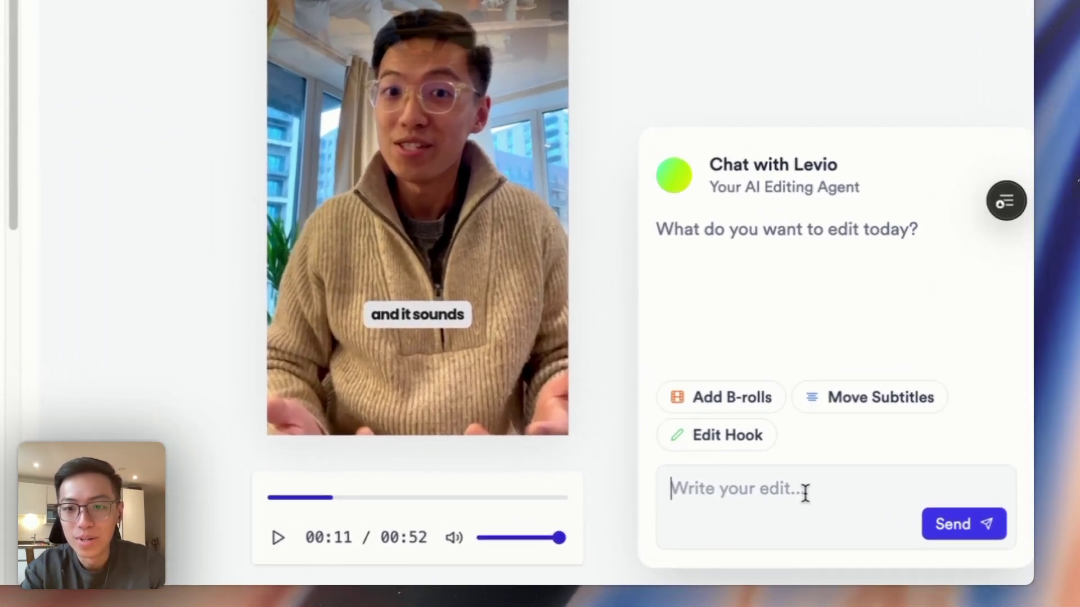
{"action": "type", "text": "make the cap"}
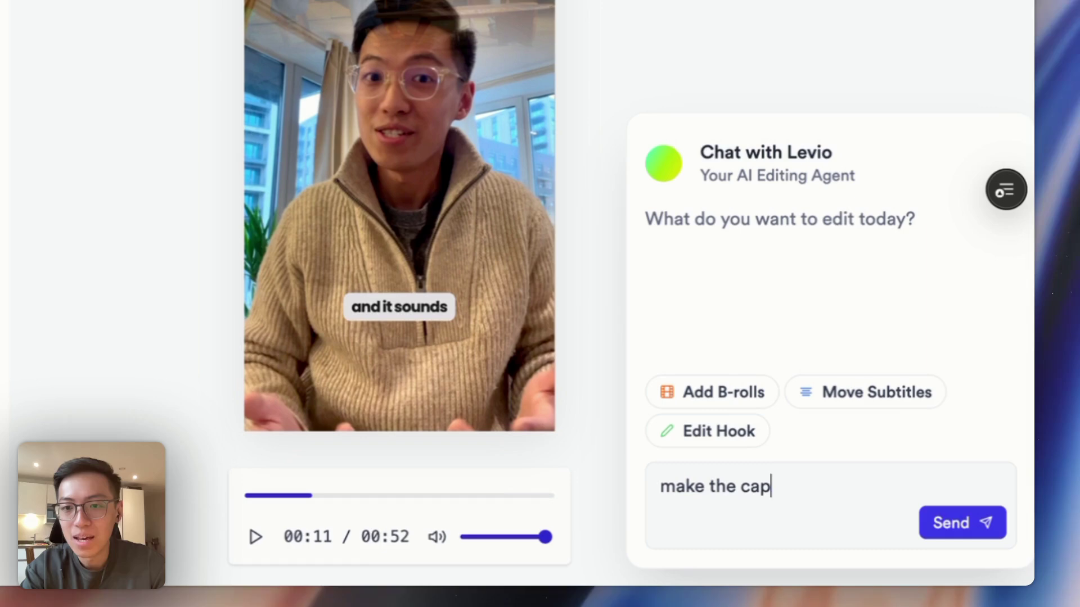
{"action": "type", "text": "tions 1.5"}
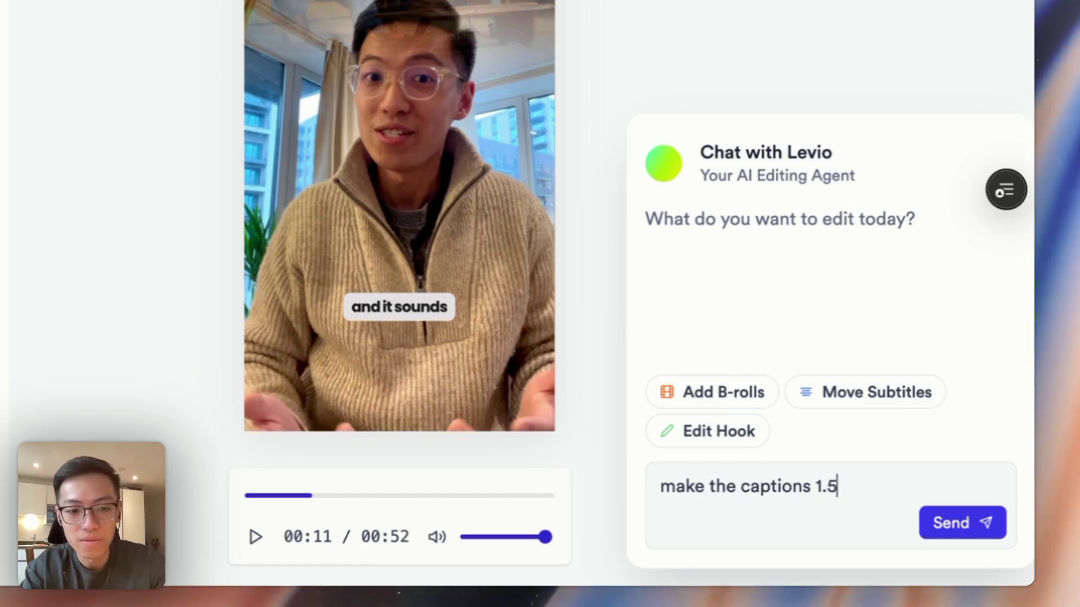
{"action": "type", "text": "x larger"}
Ask Levio to make the captions 1.5x larger
{"action": "key", "text": "Return"}
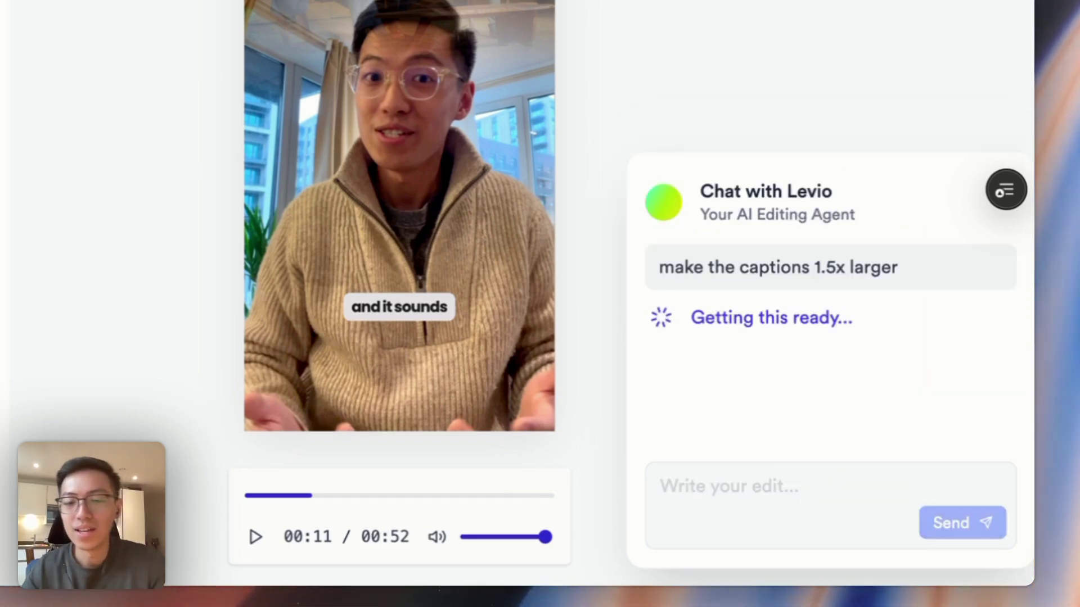